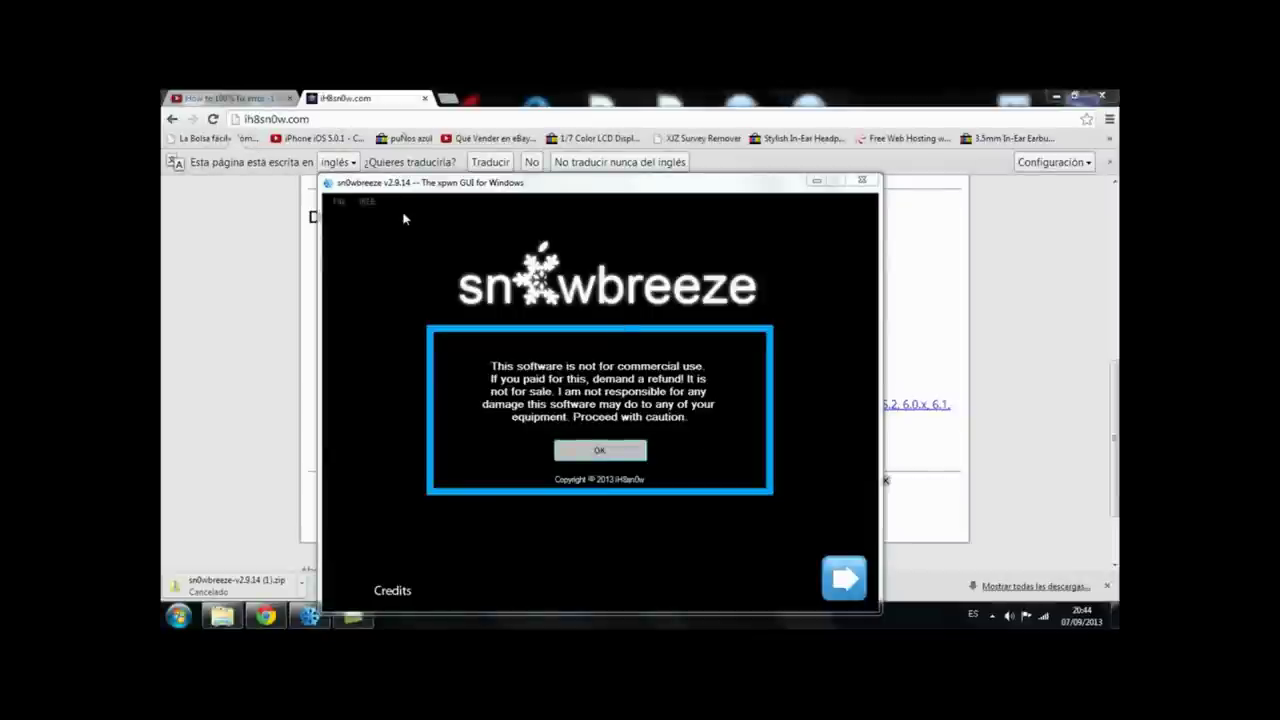
# - Show the sn0wbreeze v2.9.14 links in the Downloads section of ih8sn0w.com
pyautogui.click(1040, 311)
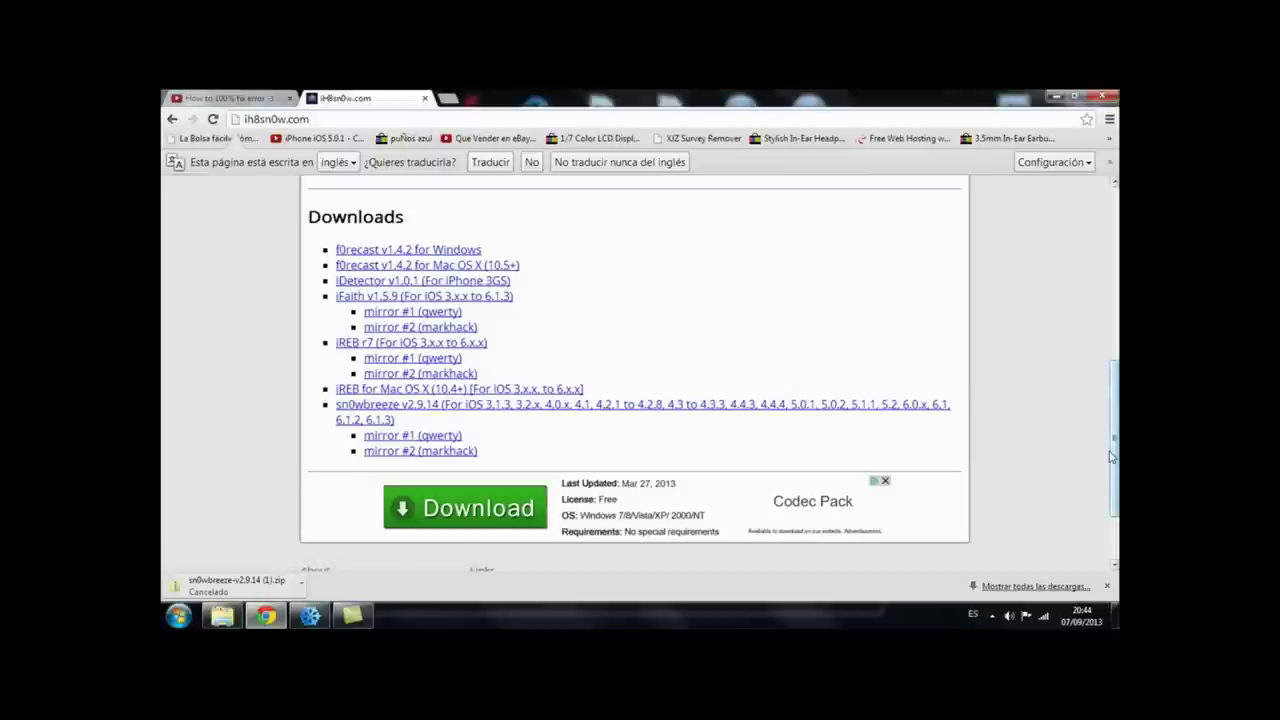
pyautogui.moveTo(1110, 456)
pyautogui.mouseDown()
pyautogui.moveTo(1110, 286)
pyautogui.moveTo(1110, 496)
pyautogui.moveTo(1110, 463)
pyautogui.mouseUp()
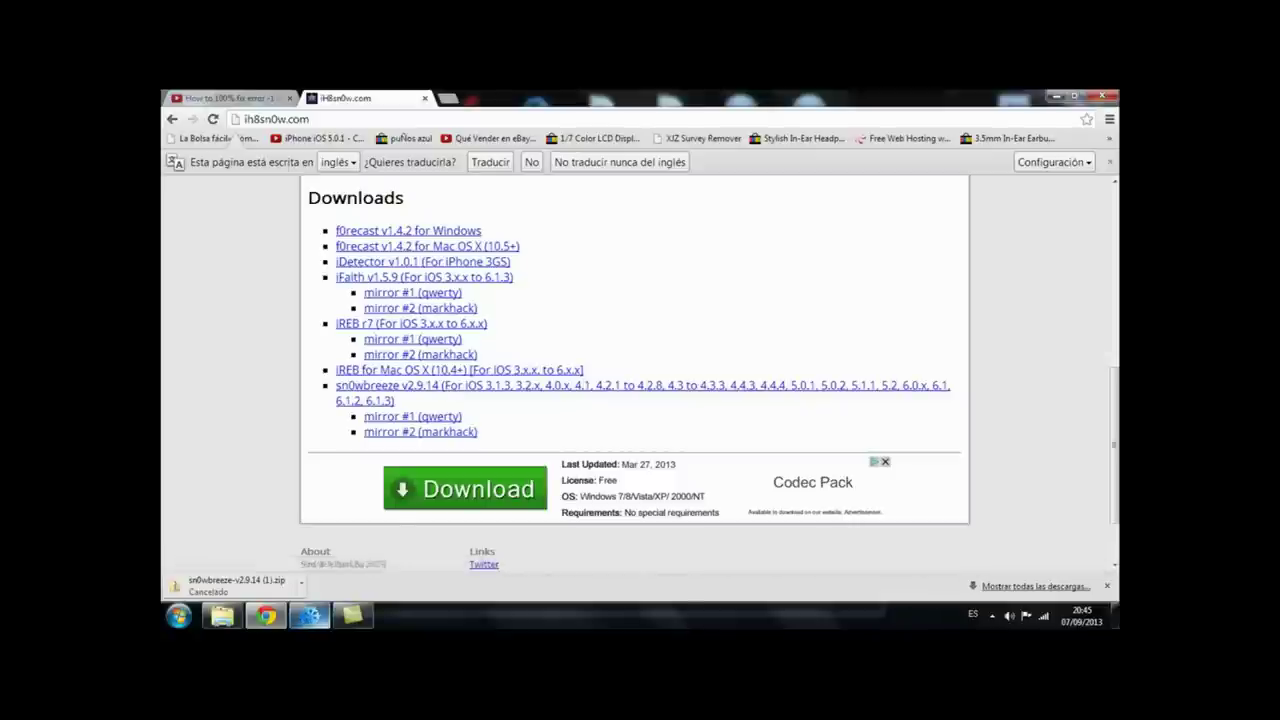
# - Switch to sn0wbreeze, accept its disclaimer and continue to the IPSW selection
pyautogui.click(310, 615)
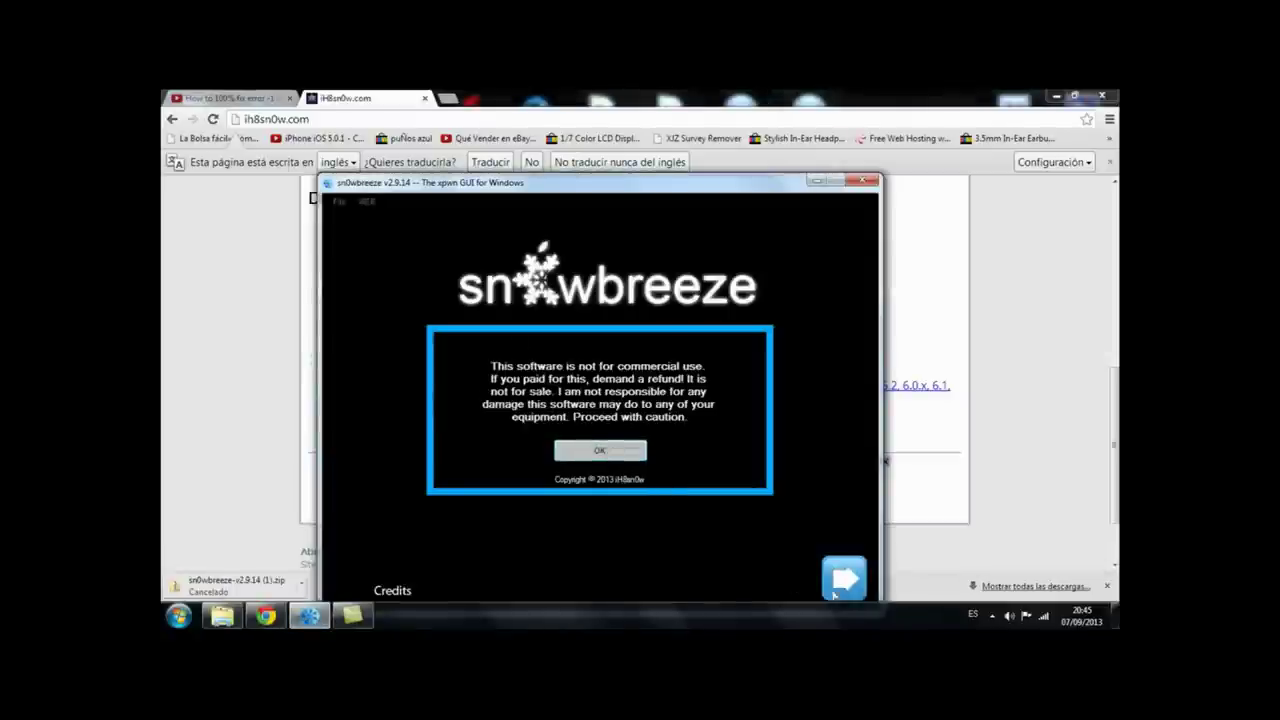
pyautogui.click(605, 451)
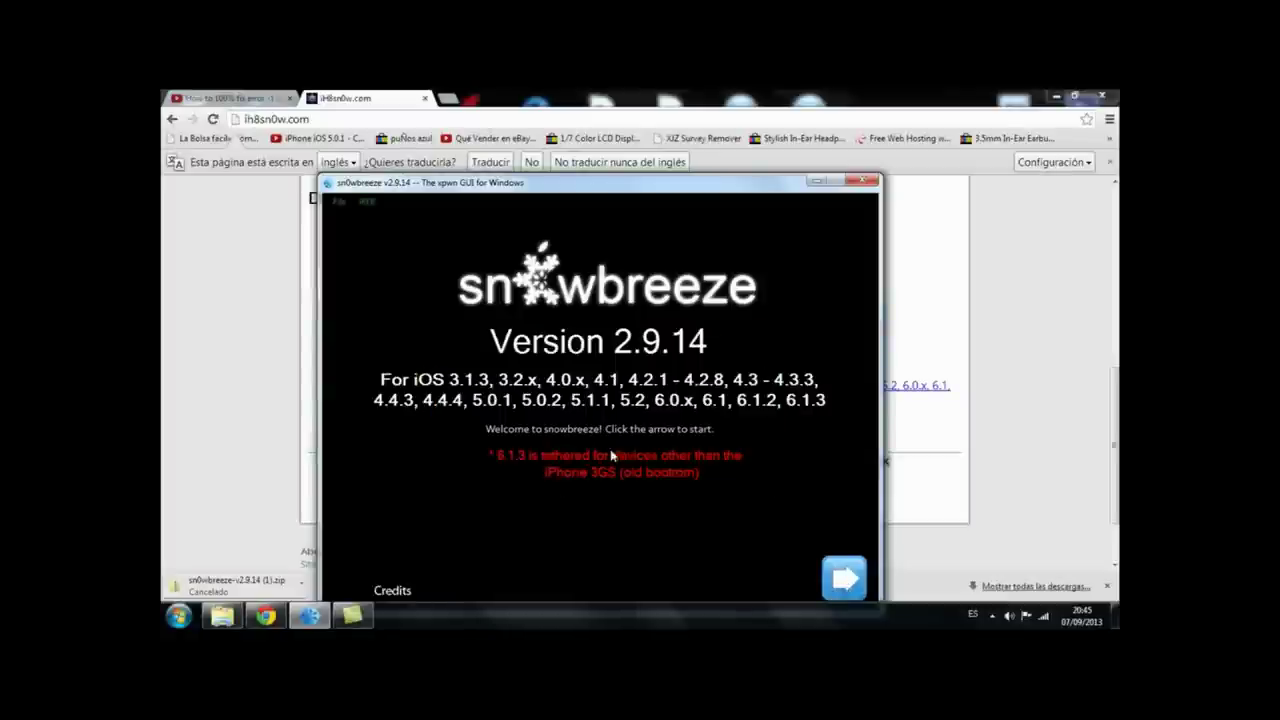
pyautogui.click(845, 582)
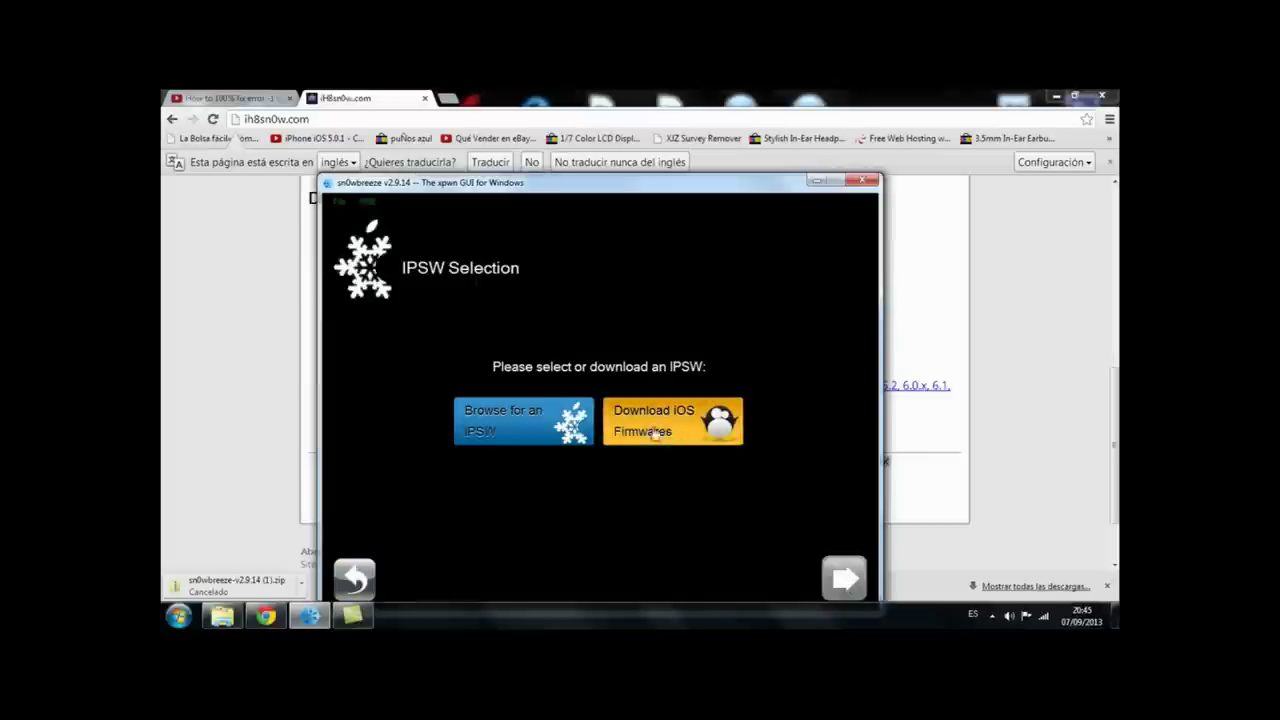
# - Choose iPhone 4 [GSM] and iOS 6.1.3 (10B329) in the IPSW Downloader, and close it without starting the download
pyautogui.click(702, 430)
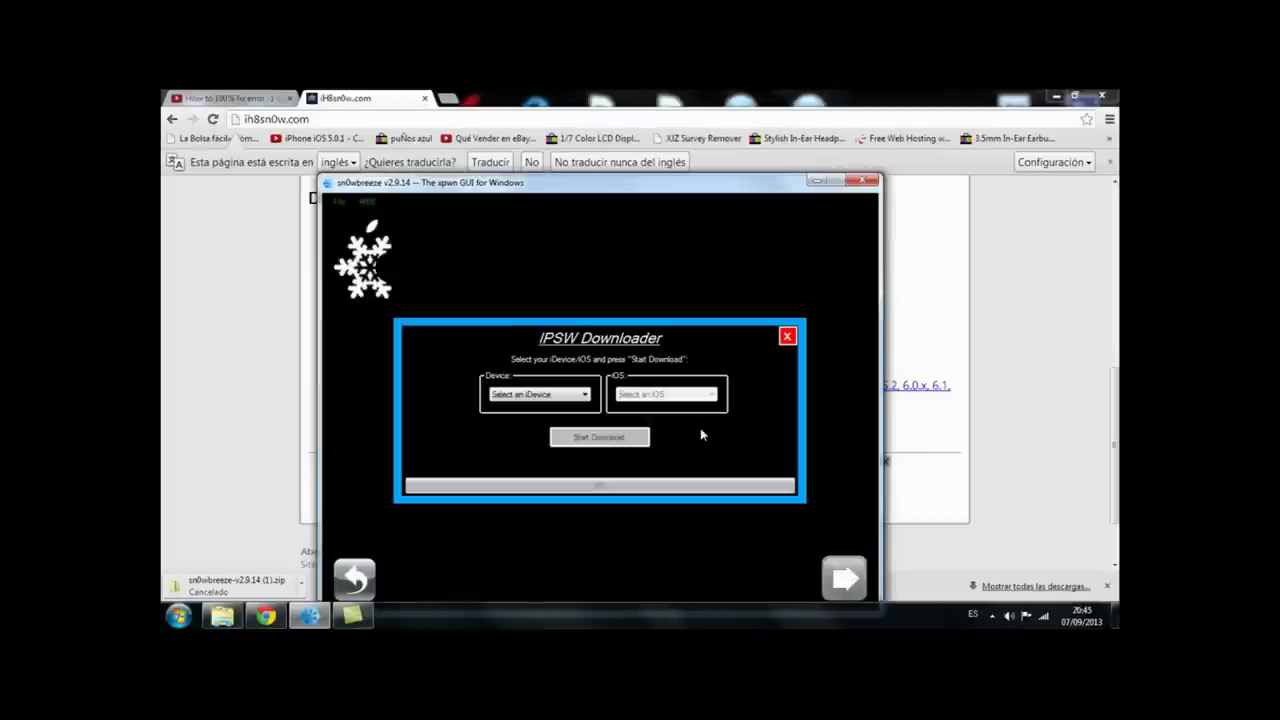
pyautogui.click(572, 396)
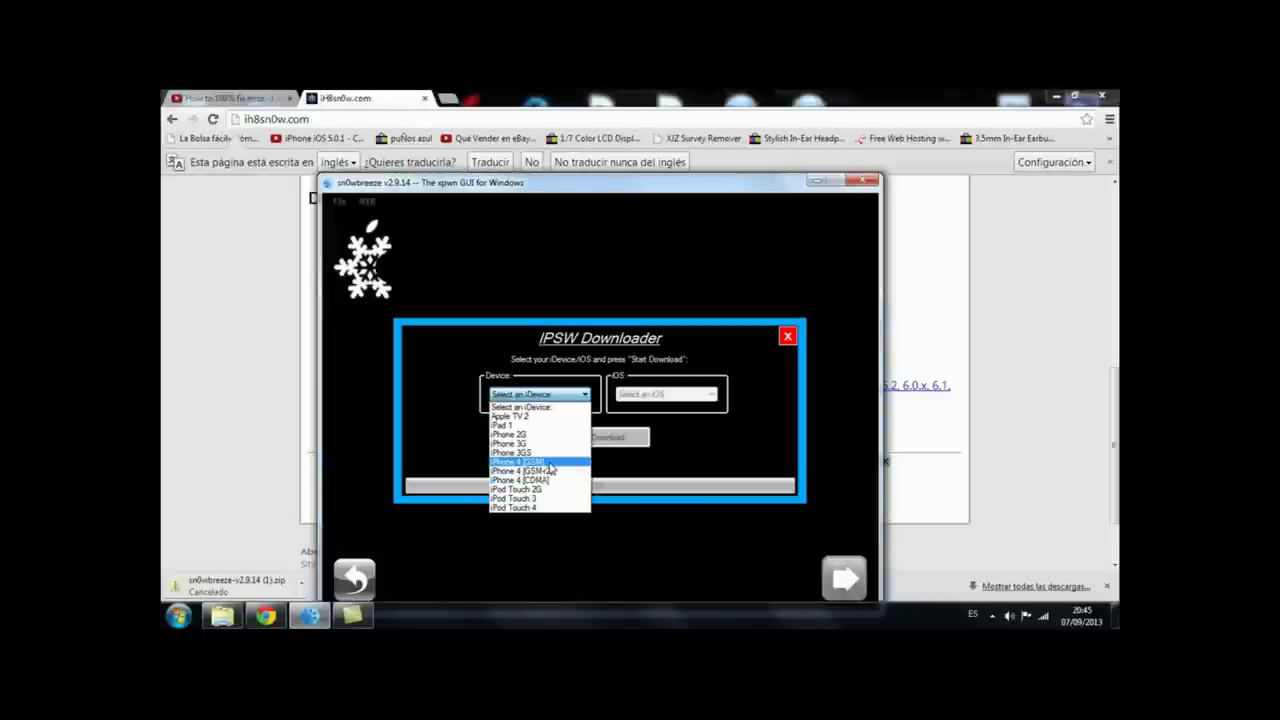
pyautogui.click(548, 462)
pyautogui.click(658, 396)
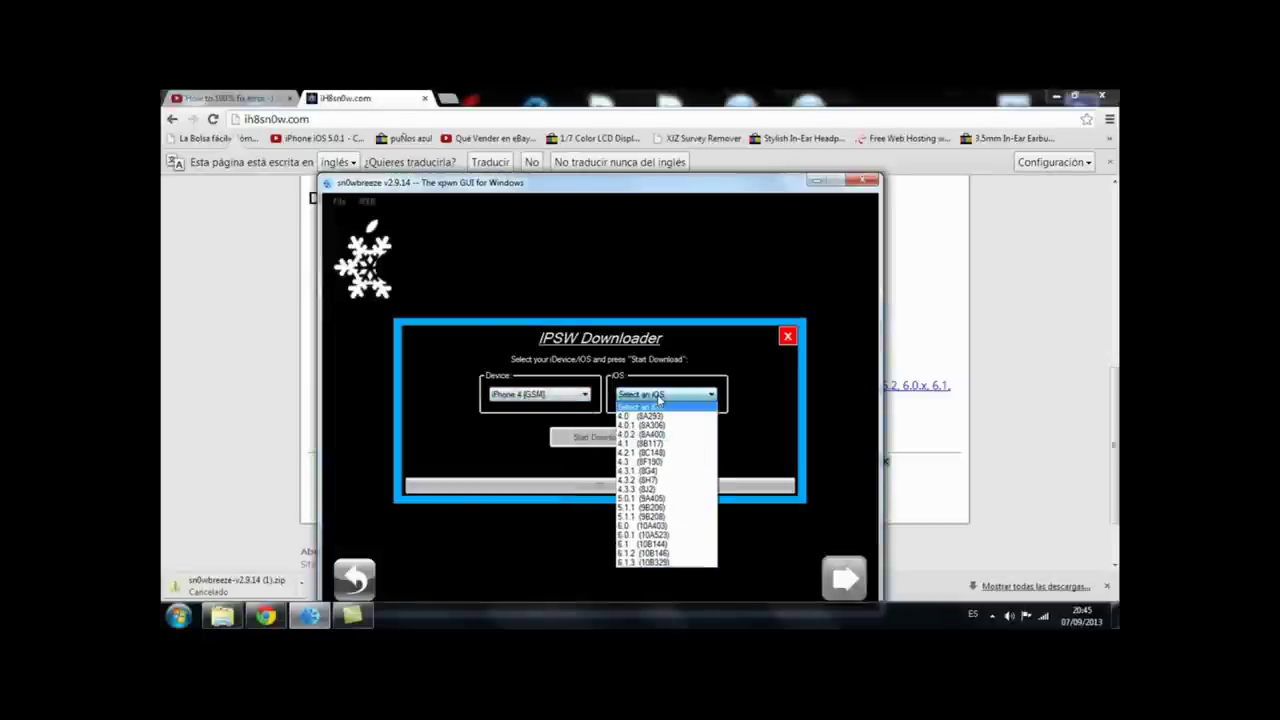
pyautogui.click(662, 565)
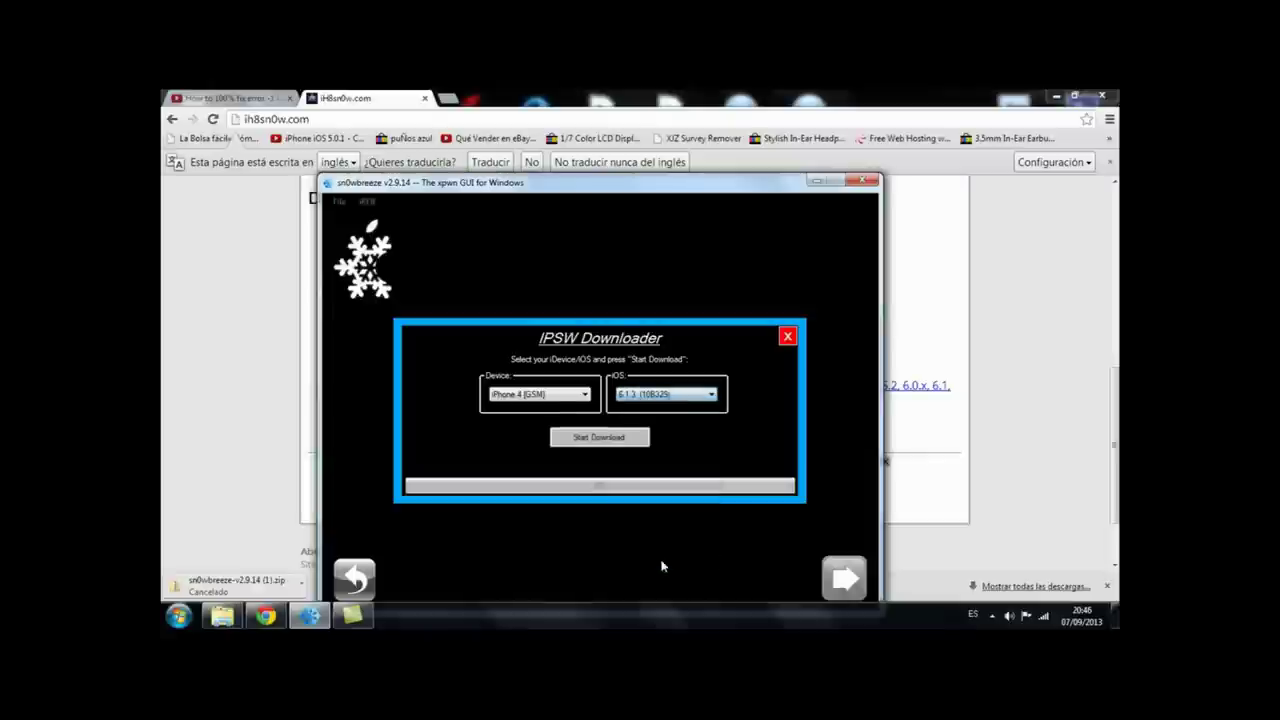
pyautogui.click(788, 337)
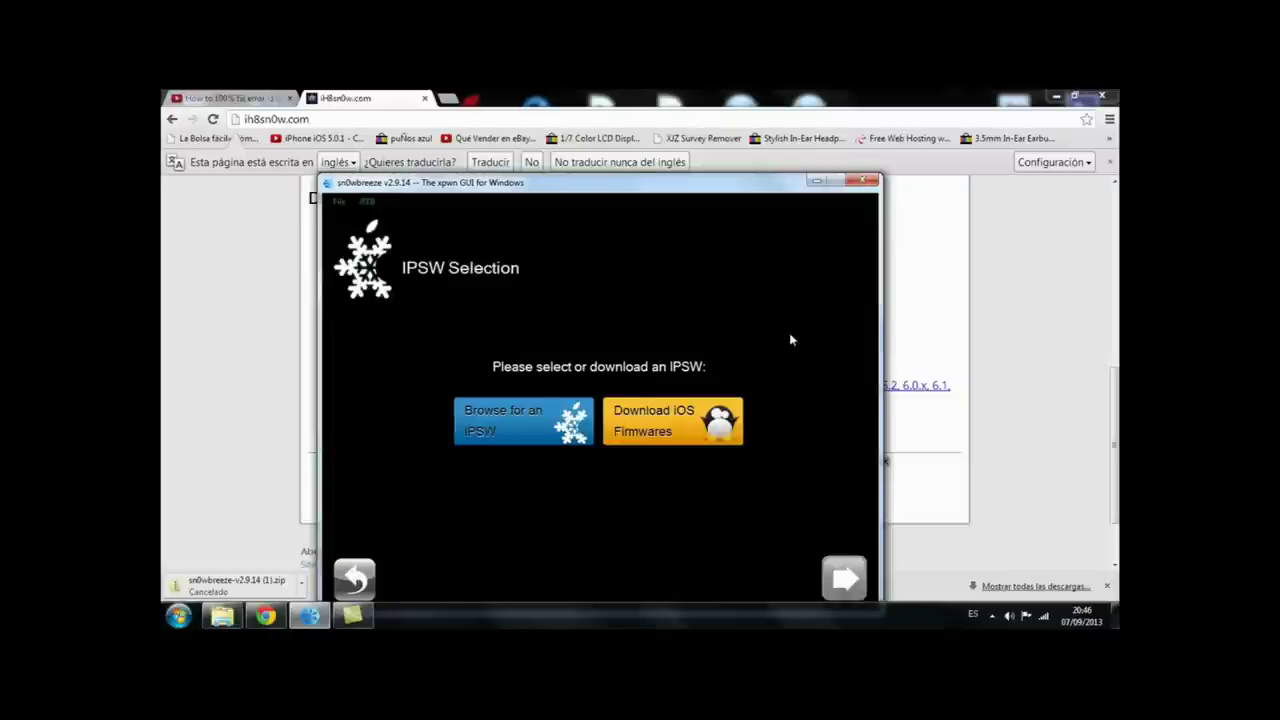
# - Load the iPhone3,1_6.1.3_10B329_Restore file from the desktop as the IPSW
pyautogui.click(560, 421)
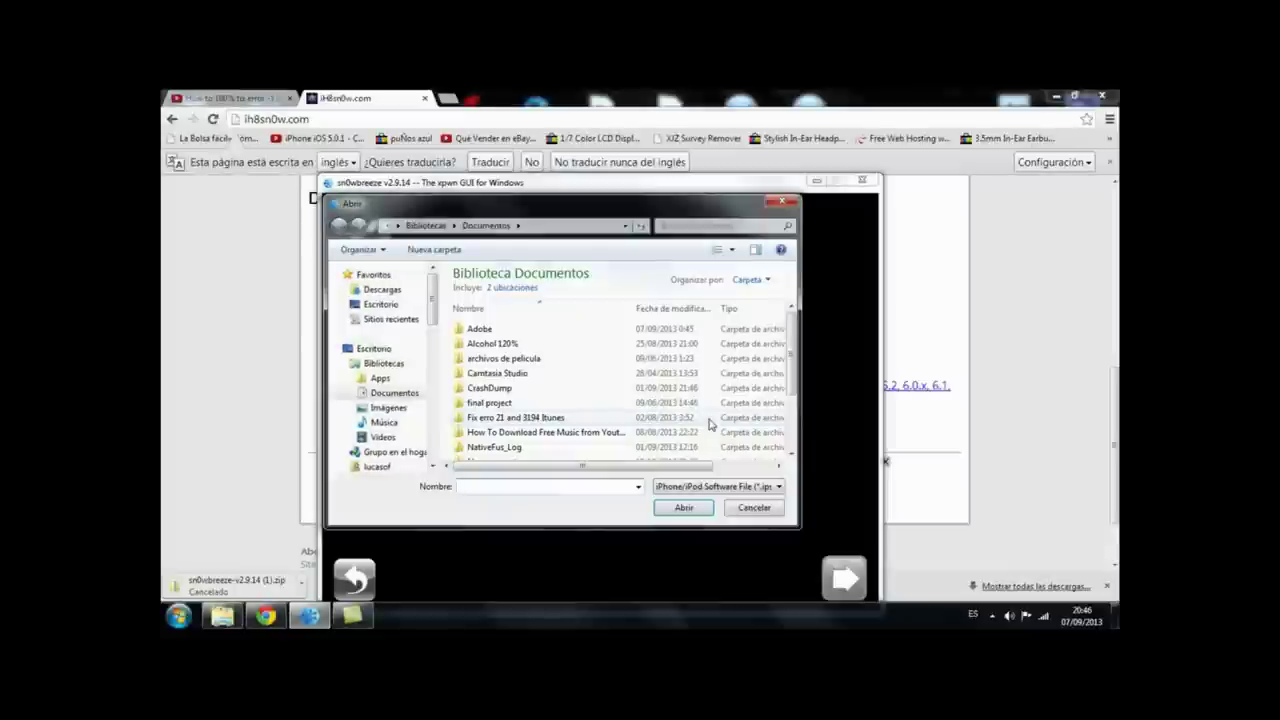
pyautogui.scroll(-1, 793, 340)
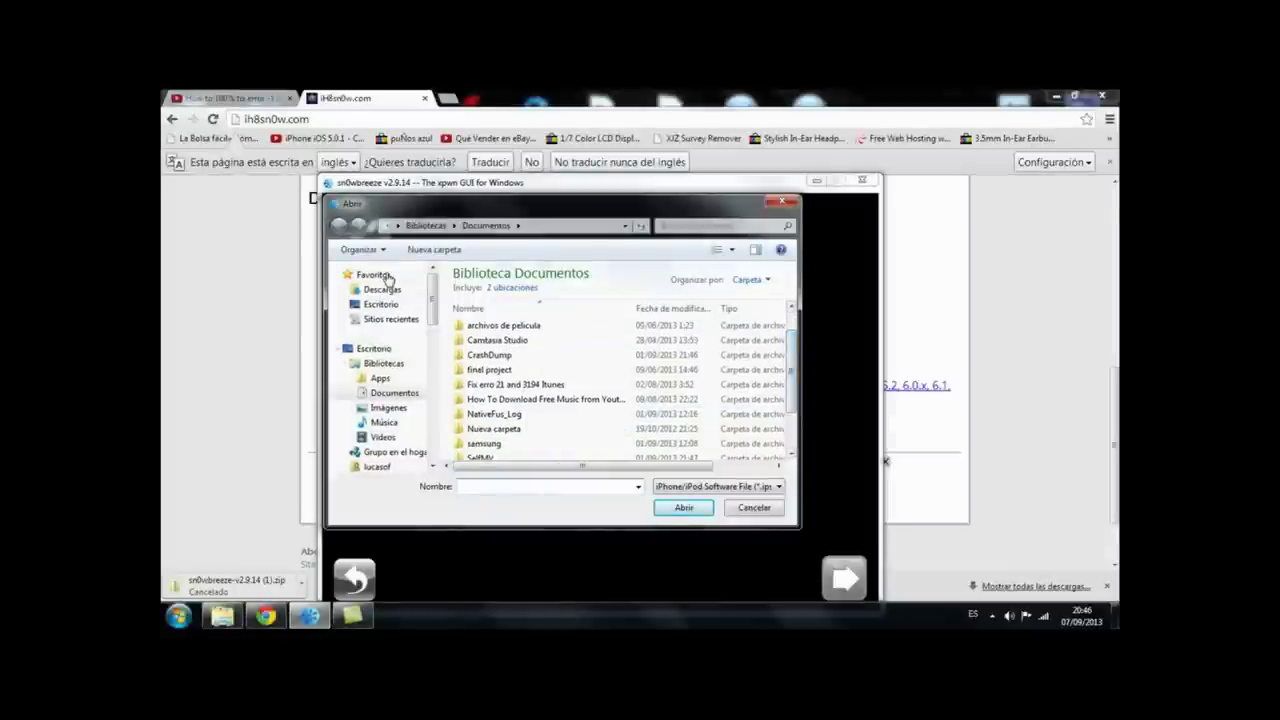
pyautogui.click(398, 225)
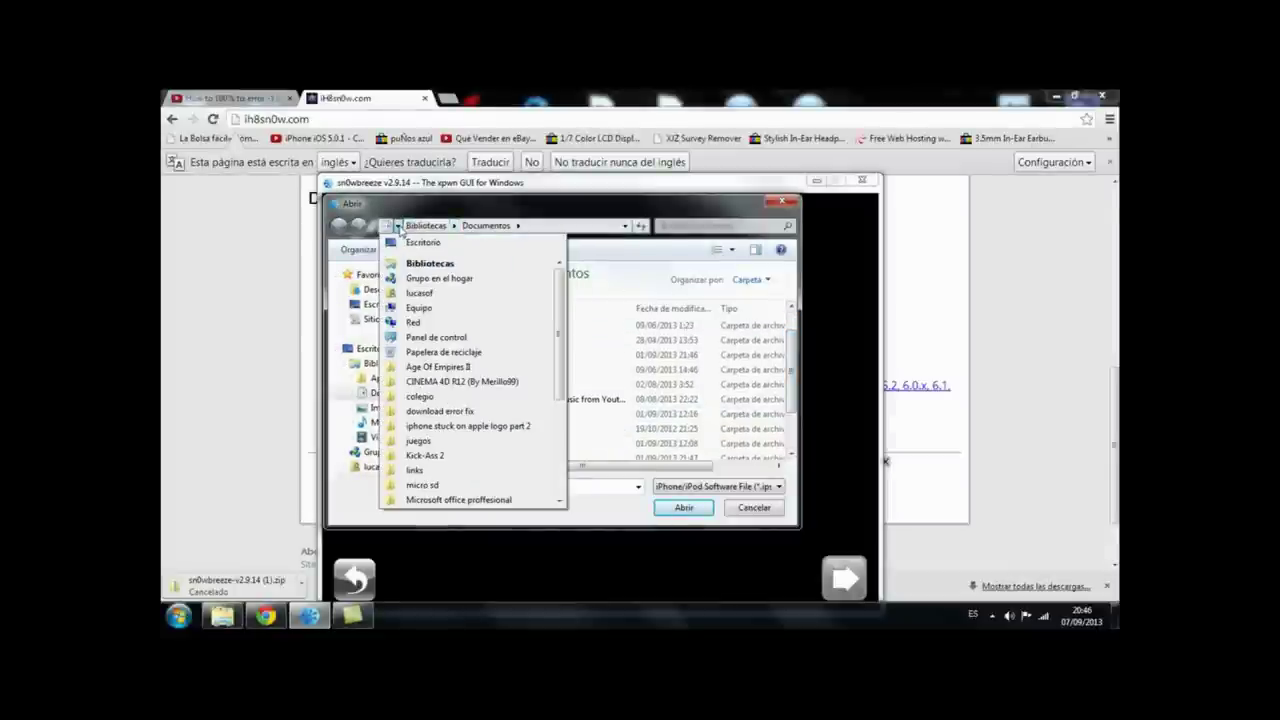
pyautogui.click(405, 243)
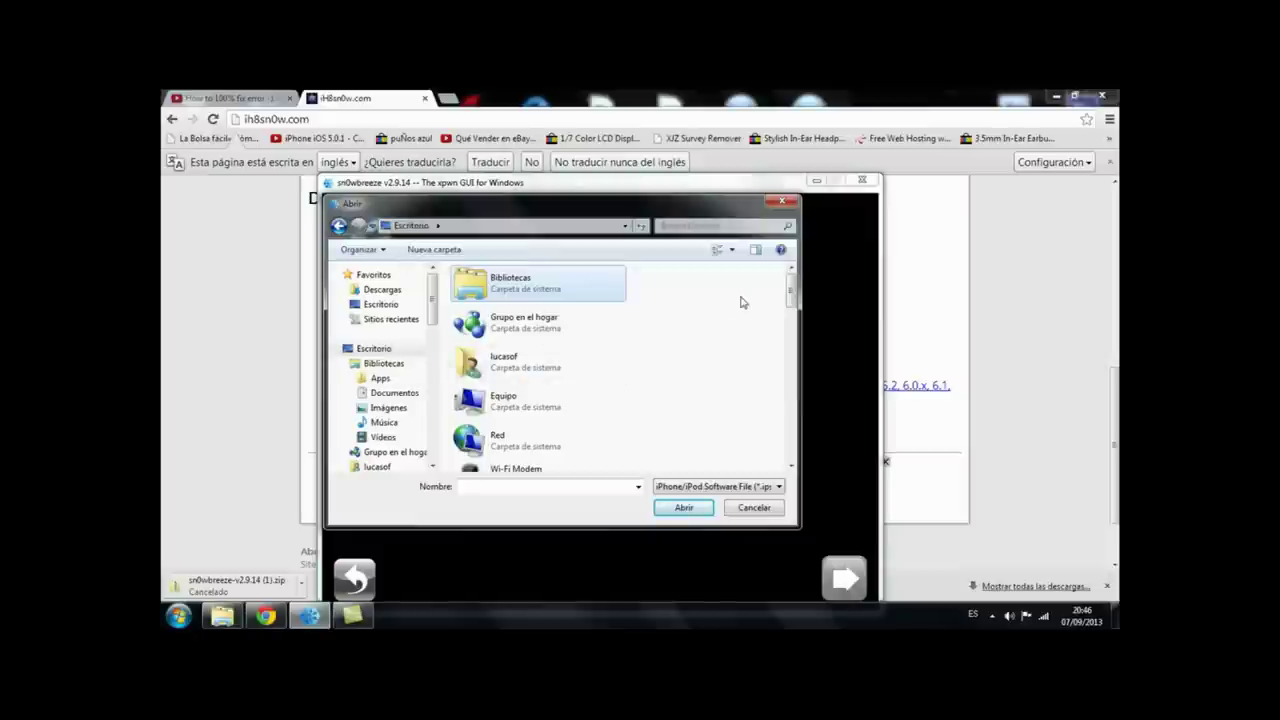
pyautogui.moveTo(788, 297); pyautogui.dragTo(793, 475)
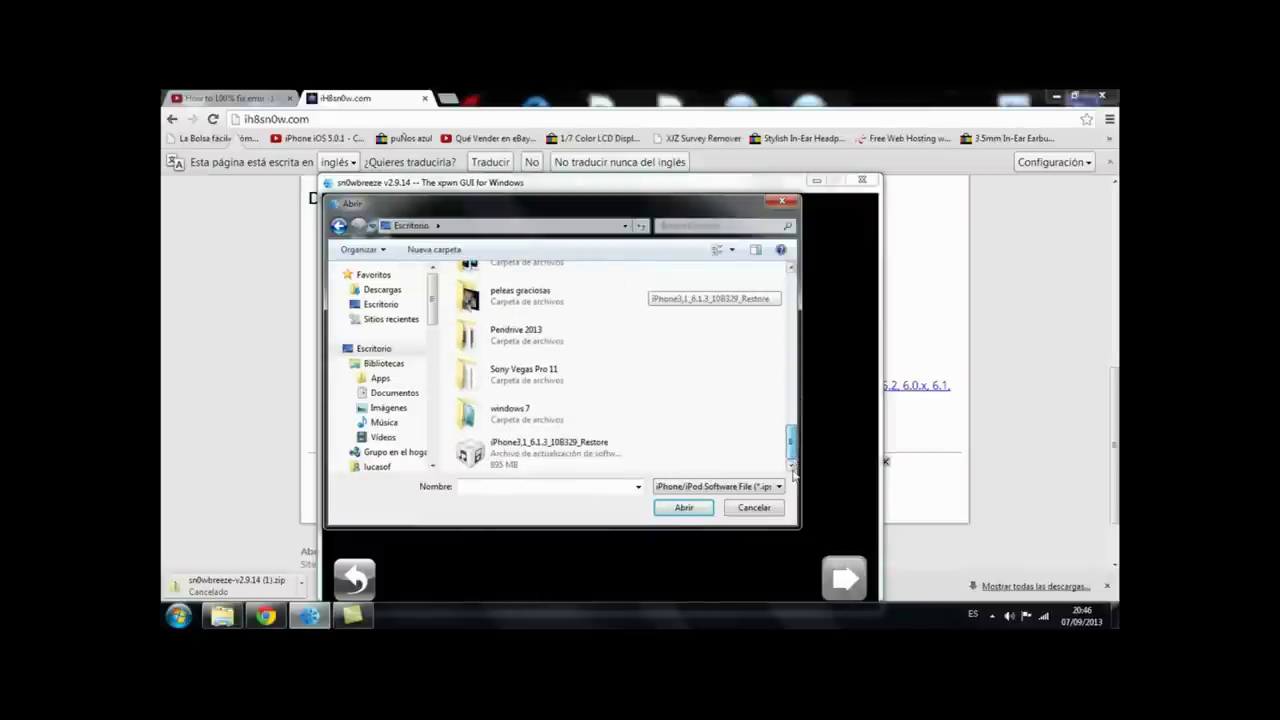
pyautogui.click(590, 465)
pyautogui.click(690, 516)
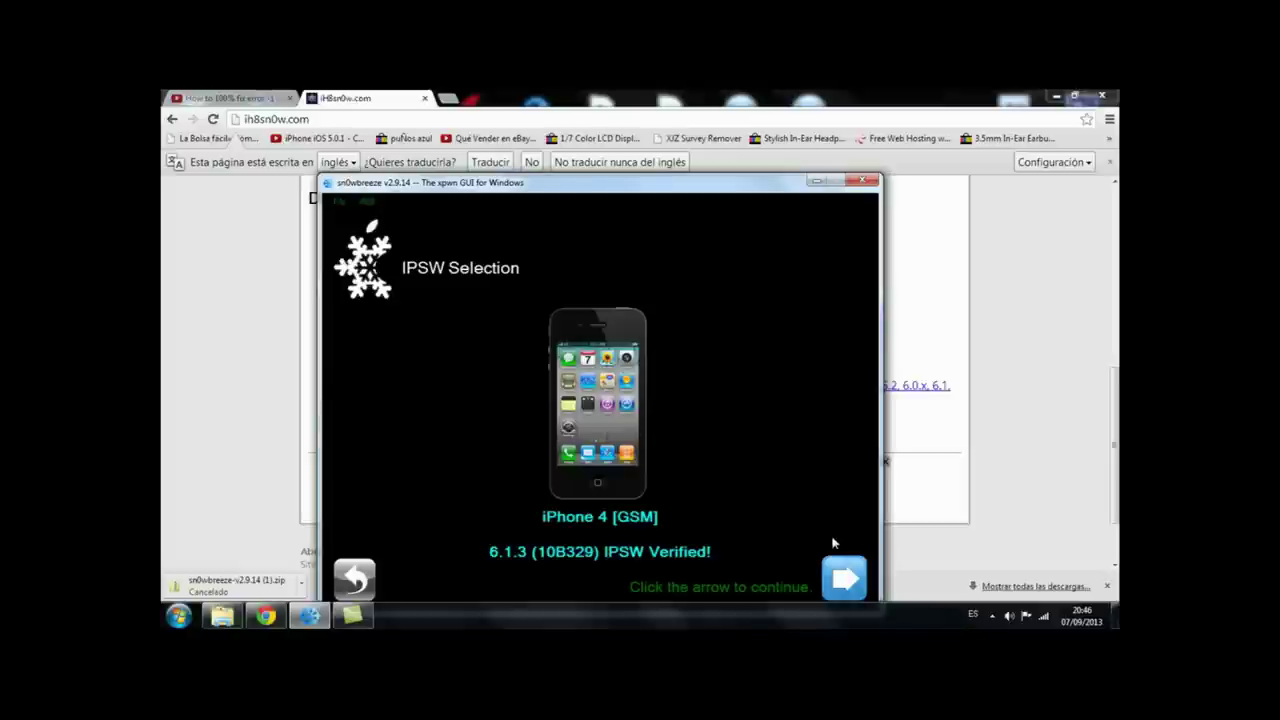
# - Build the custom IPSW in Simple Mode with iPhone activation enabled
pyautogui.click(842, 578)
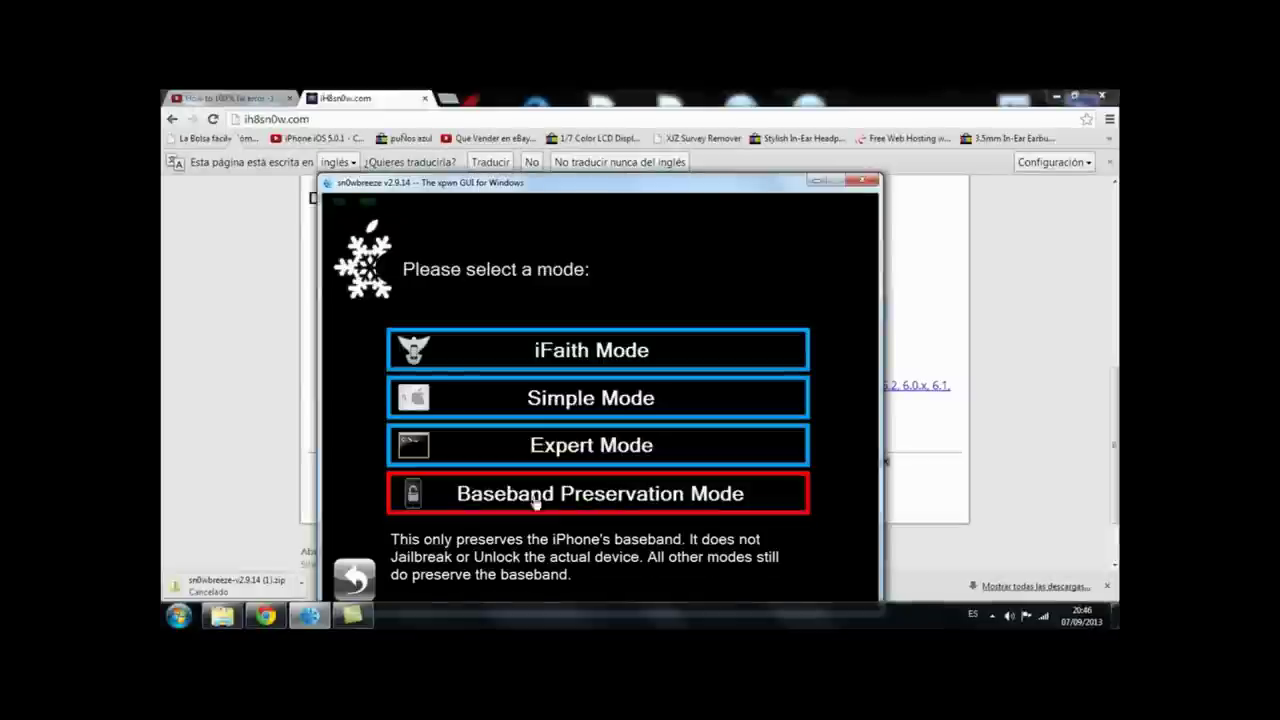
pyautogui.click(650, 400)
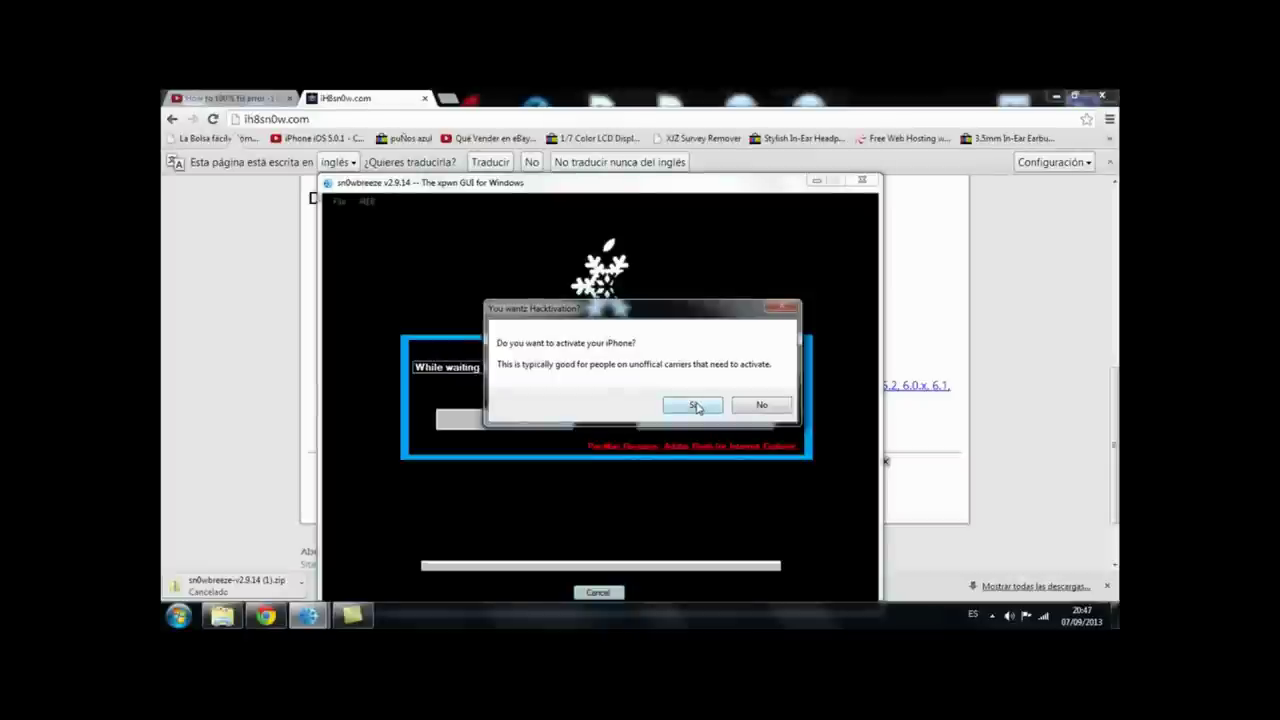
pyautogui.click(694, 405)
# - Acknowledge the finished IPSW and start the DFU Pwner countdown for the connected iPhone
pyautogui.moveTo(366, 620)
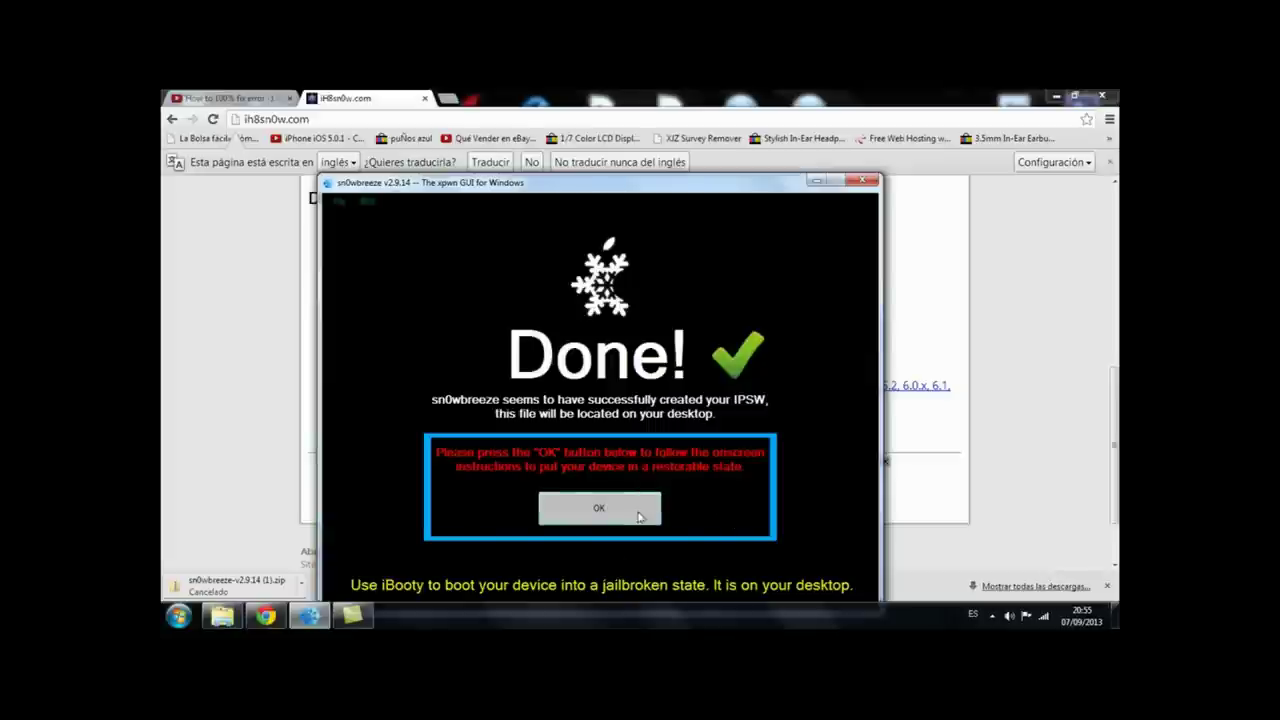
pyautogui.click(608, 511)
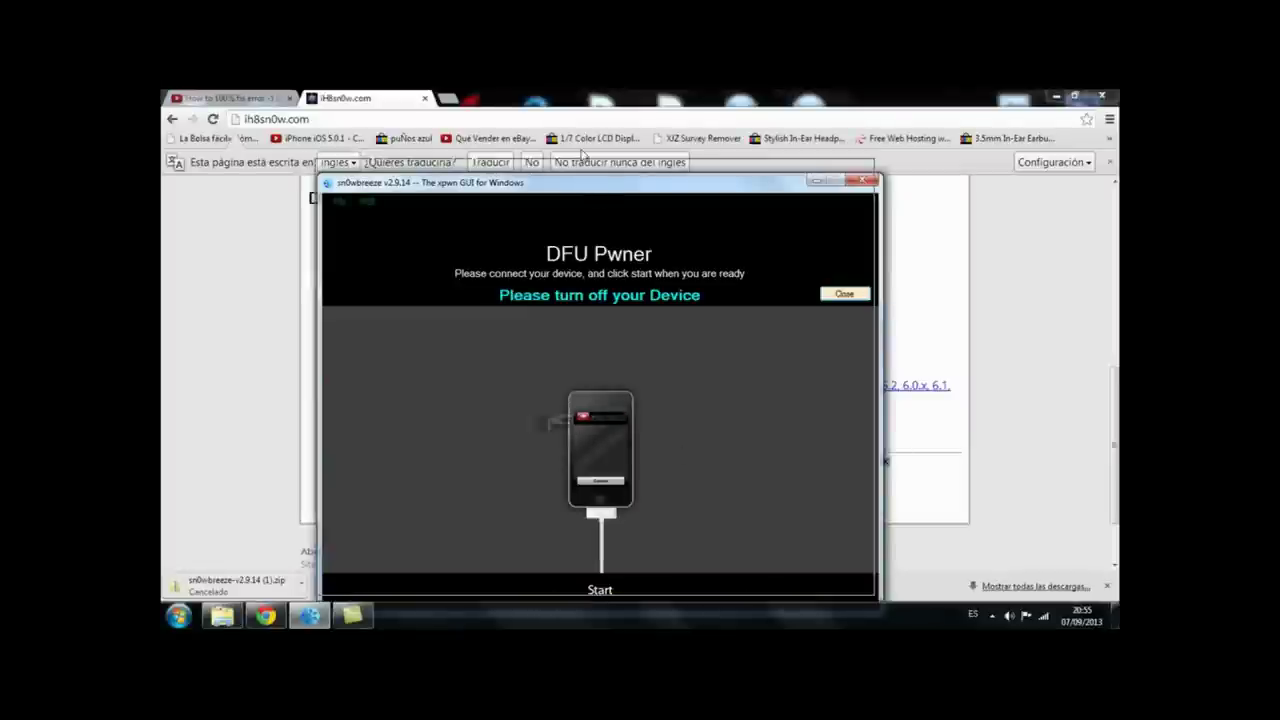
pyautogui.moveTo(592, 186); pyautogui.dragTo(575, 121)
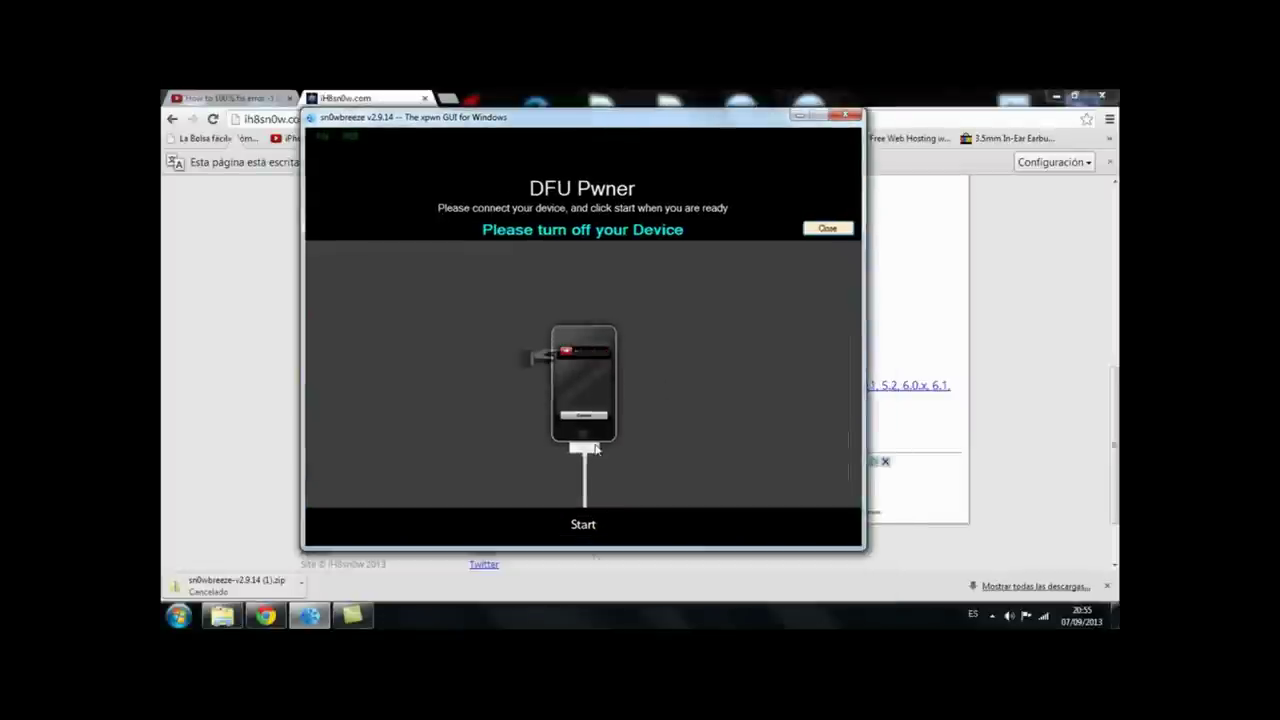
pyautogui.click(585, 525)
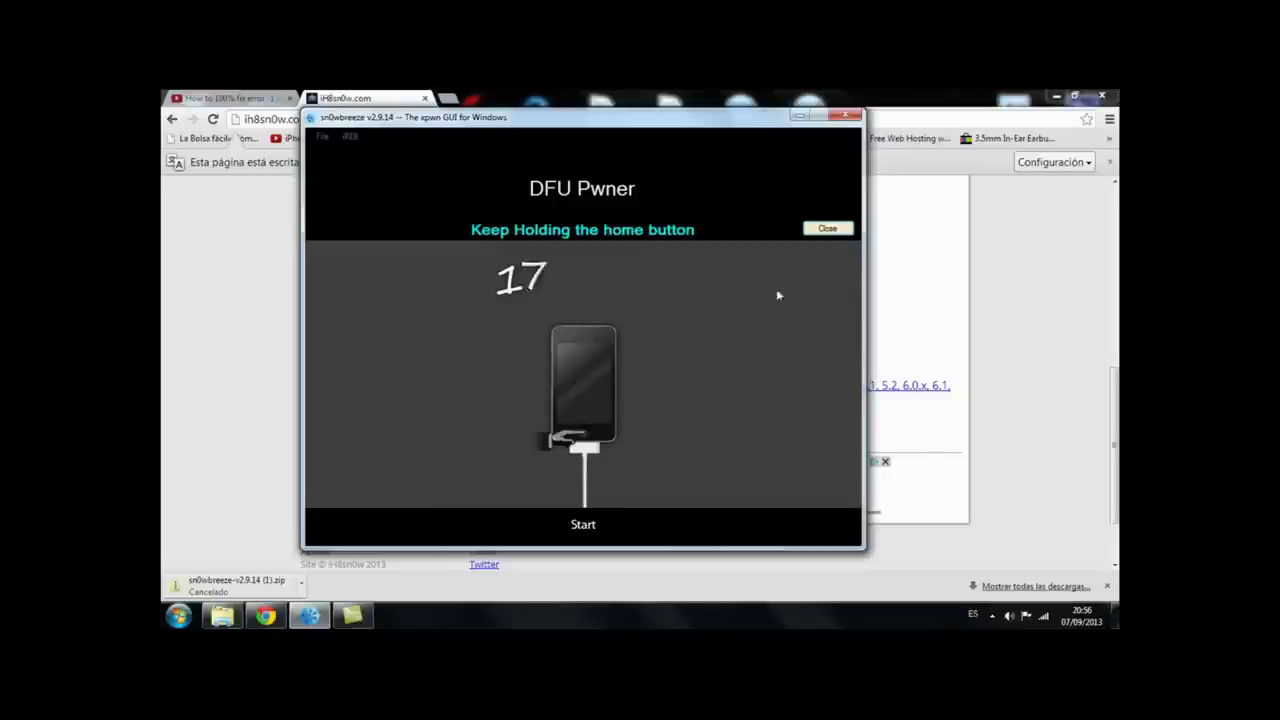
# - Close the DFU Pwner, dismiss the disclaimer and exit sn0wbreeze
pyautogui.click(827, 230)
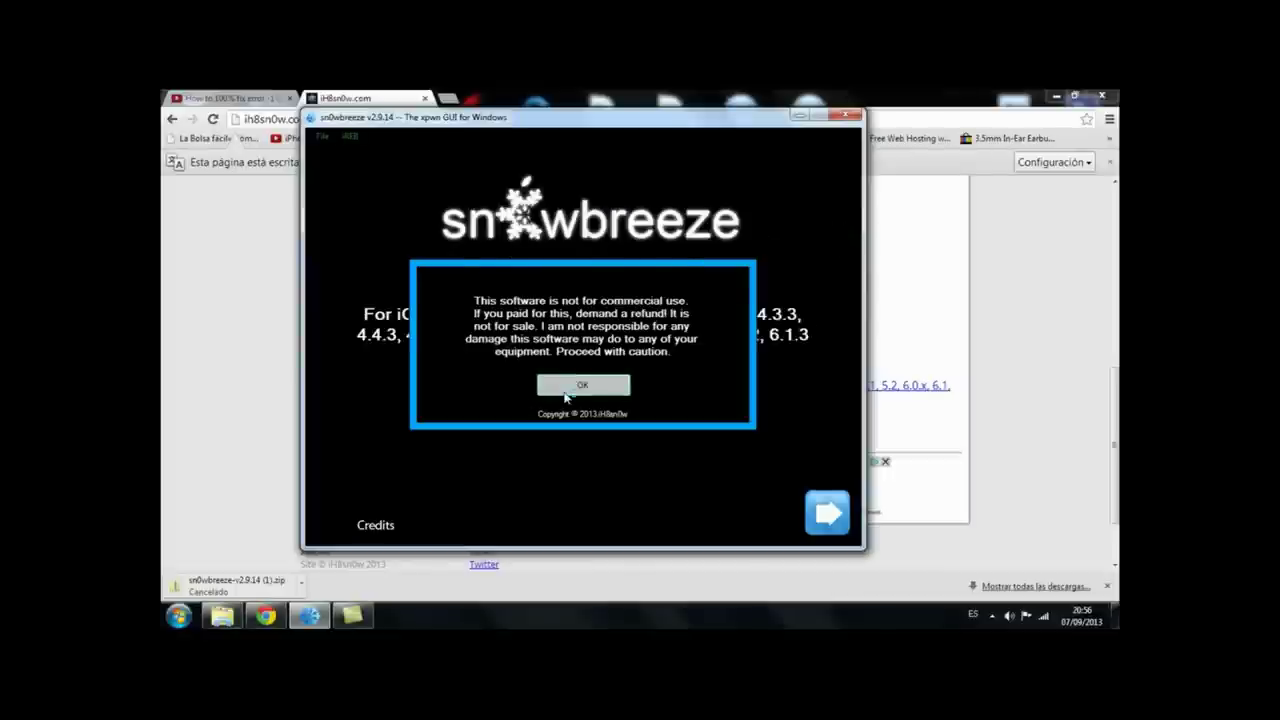
pyautogui.click(565, 390)
pyautogui.click(848, 116)
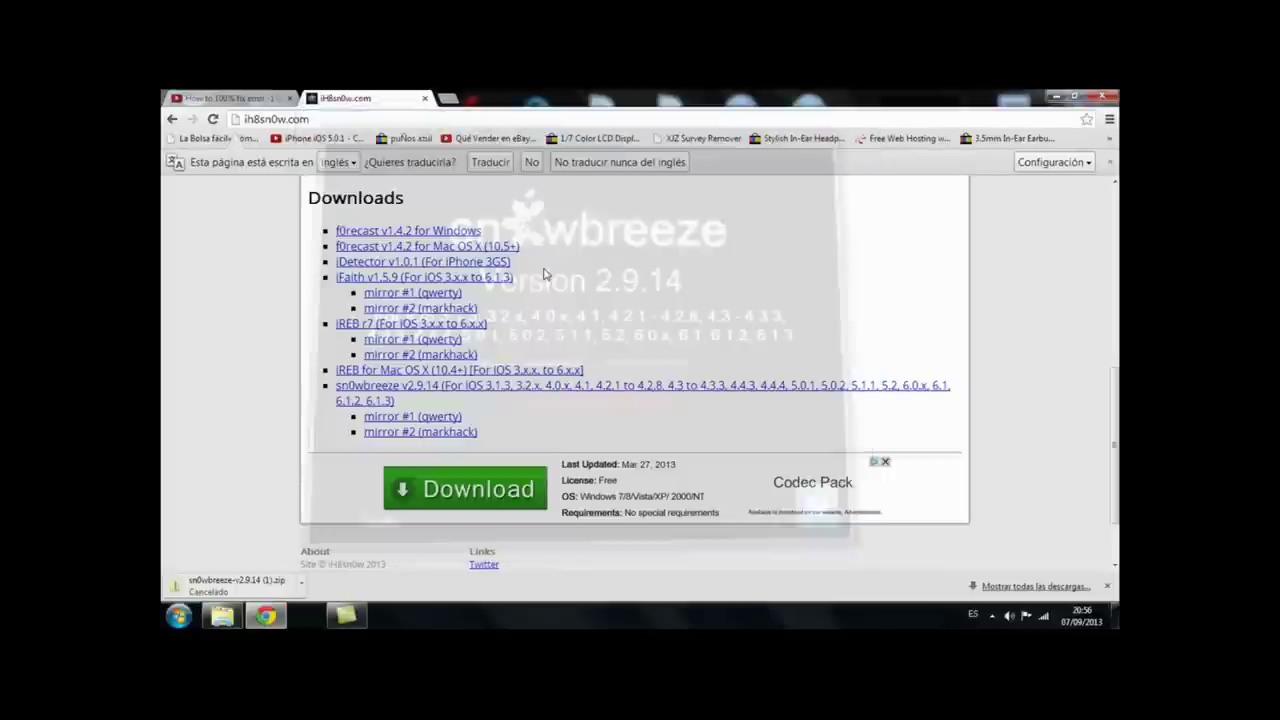
# - Launch iTunes and decline making it the default audio player, then minimise its window to the desktop
pyautogui.click(179, 615)
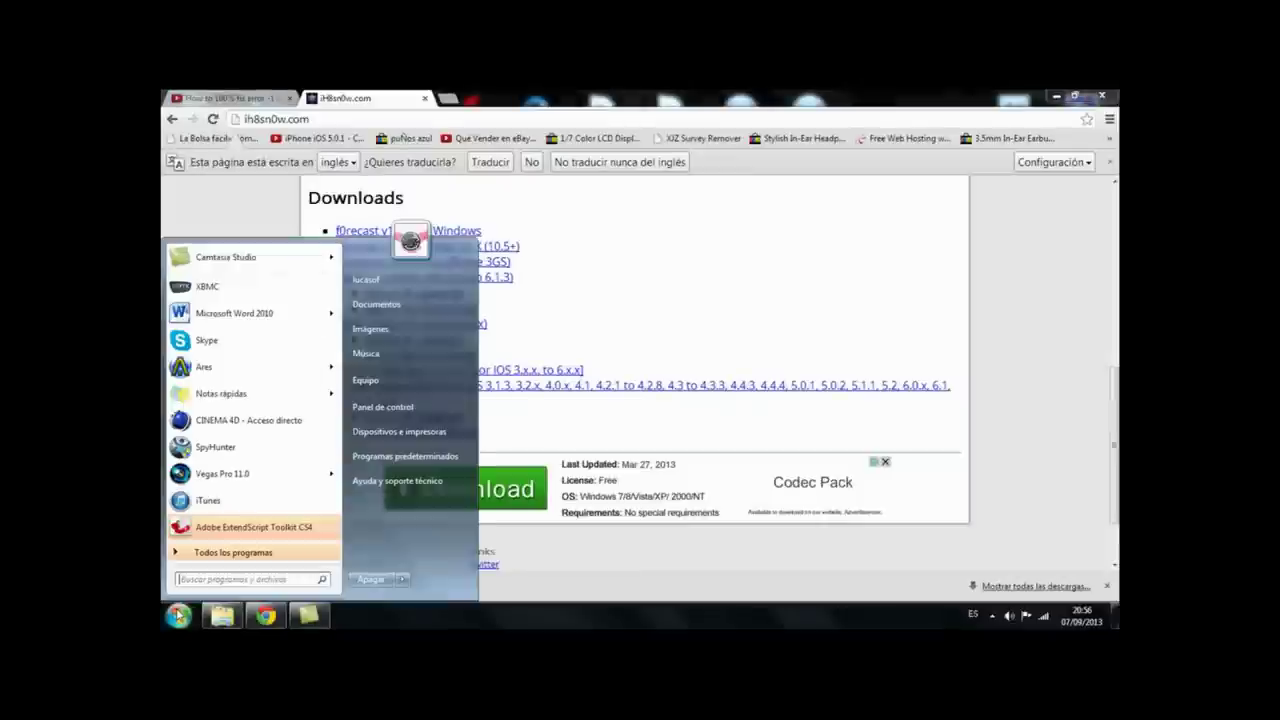
pyautogui.click(268, 502)
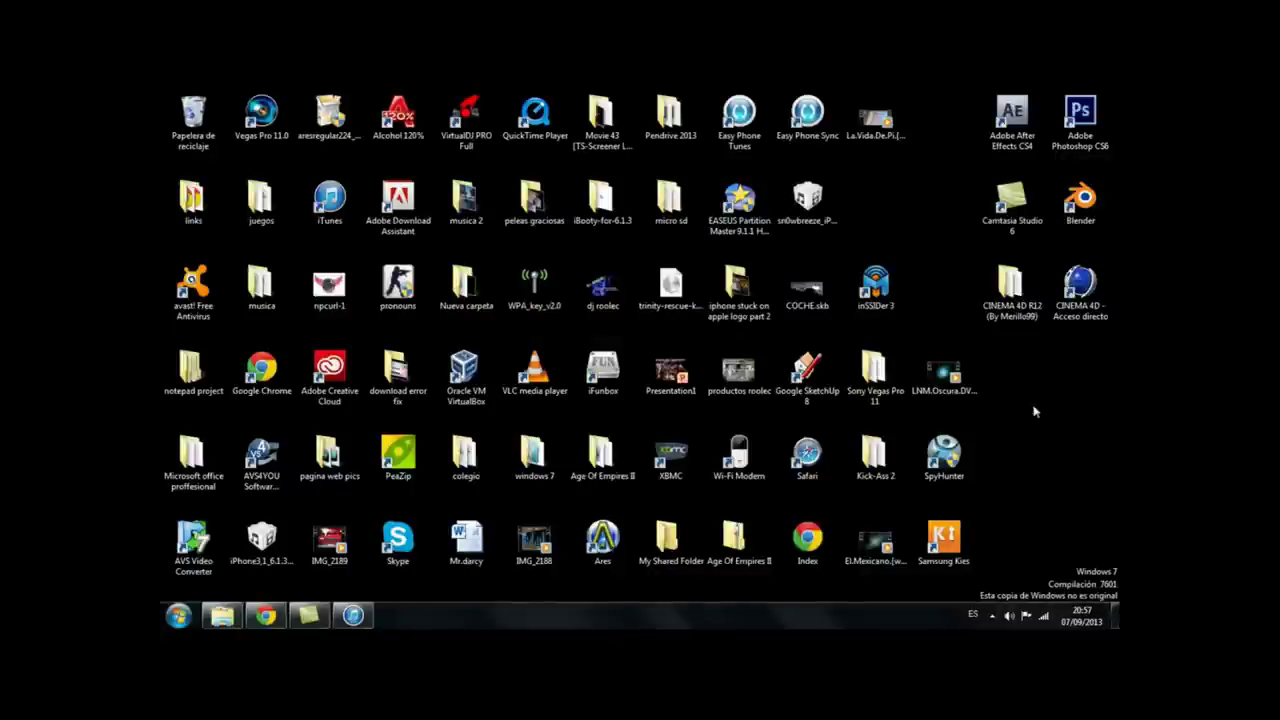
pyautogui.click(817, 207)
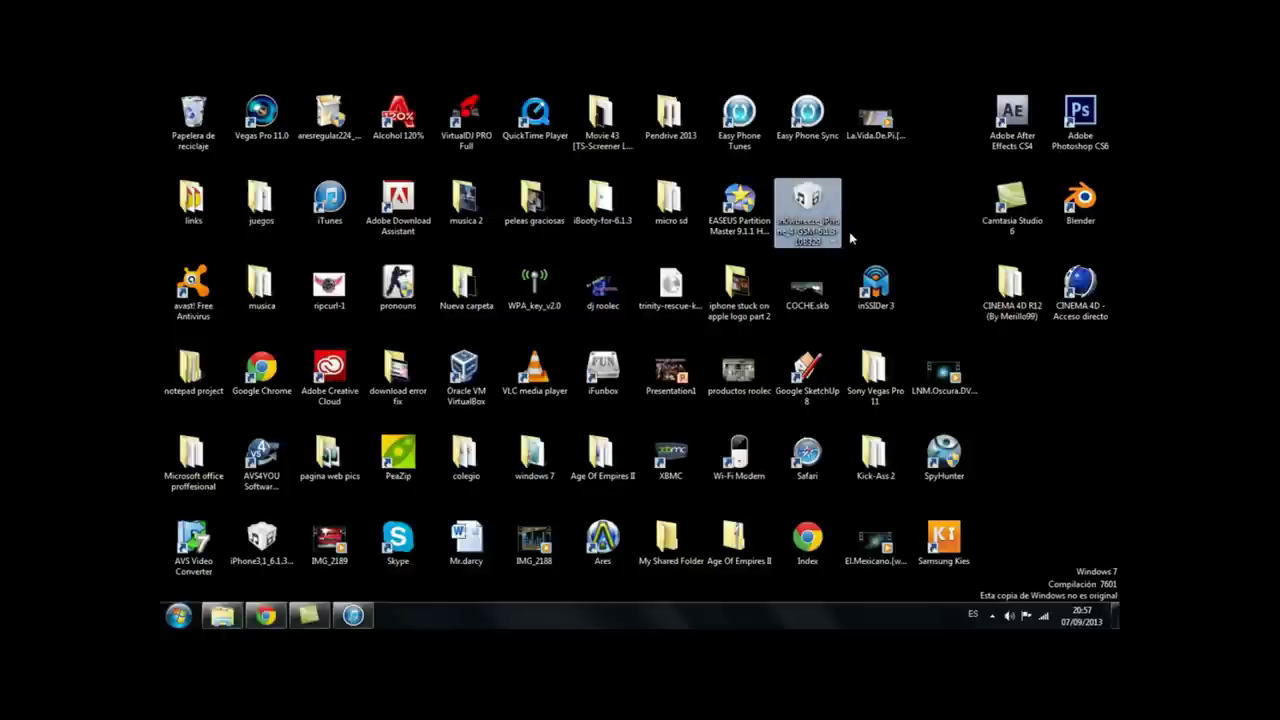
pyautogui.click(352, 615)
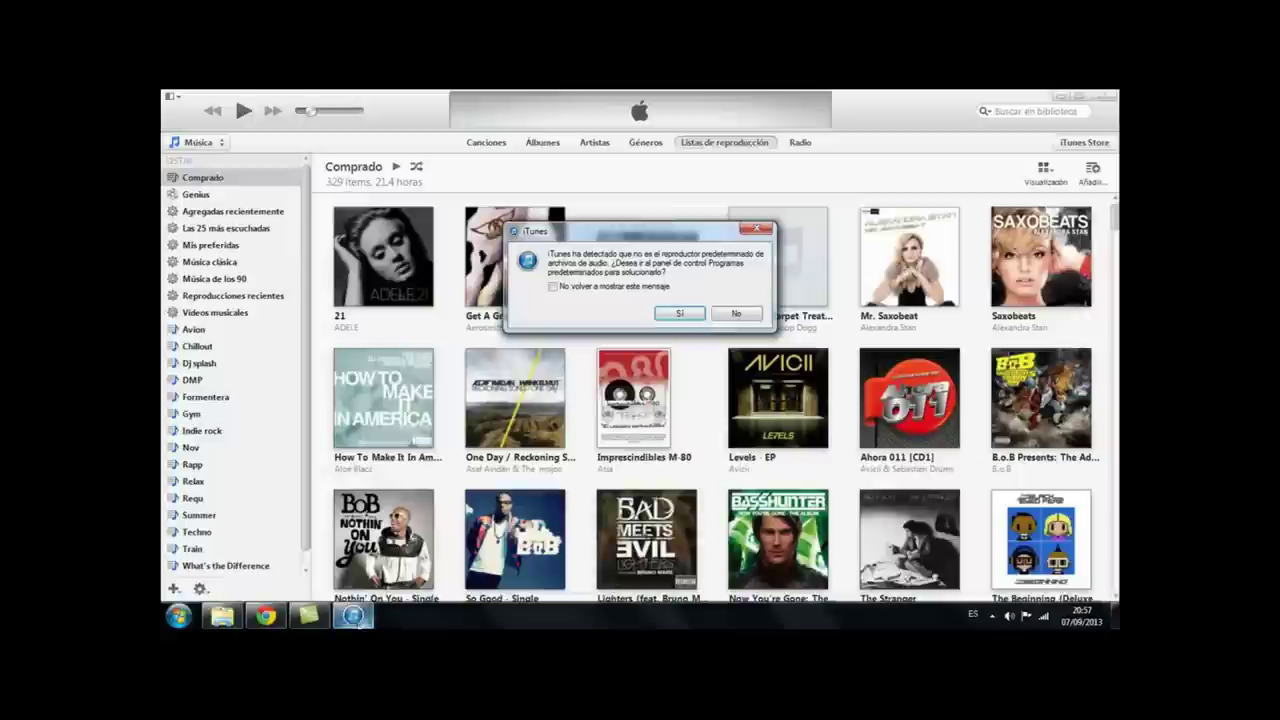
pyautogui.click(737, 314)
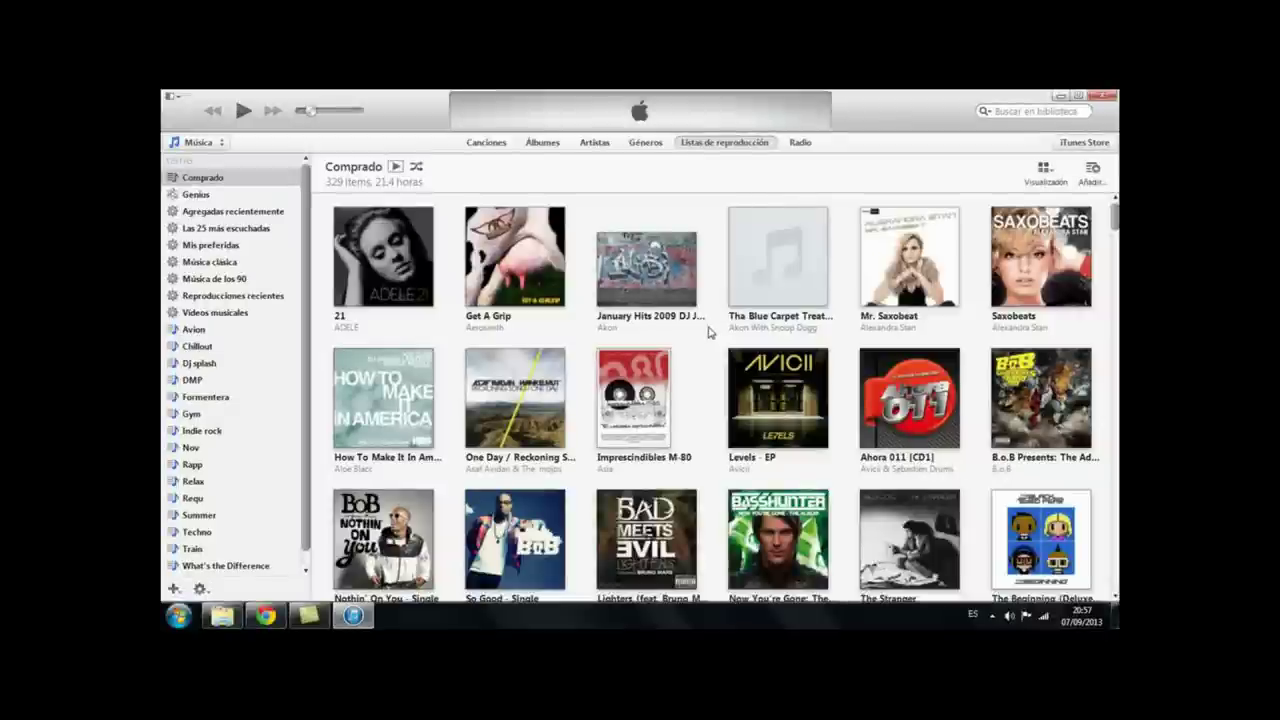
pyautogui.click(1061, 96)
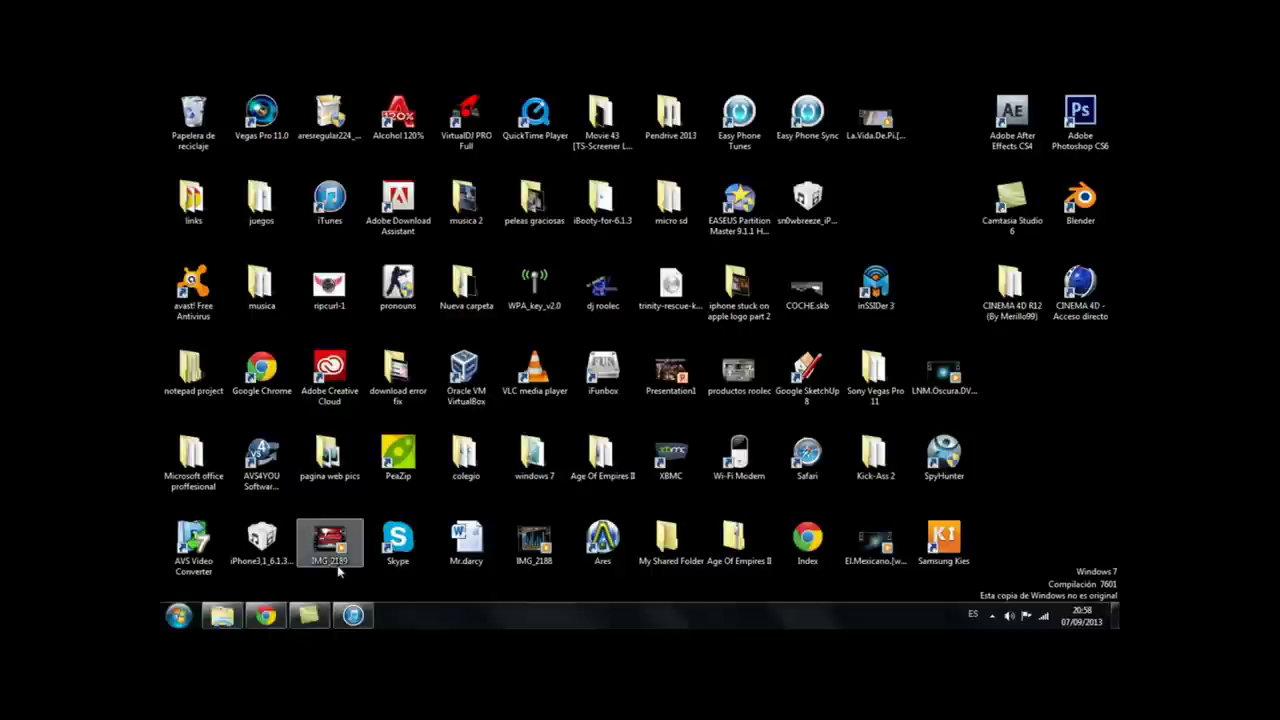
pyautogui.click(992, 615)
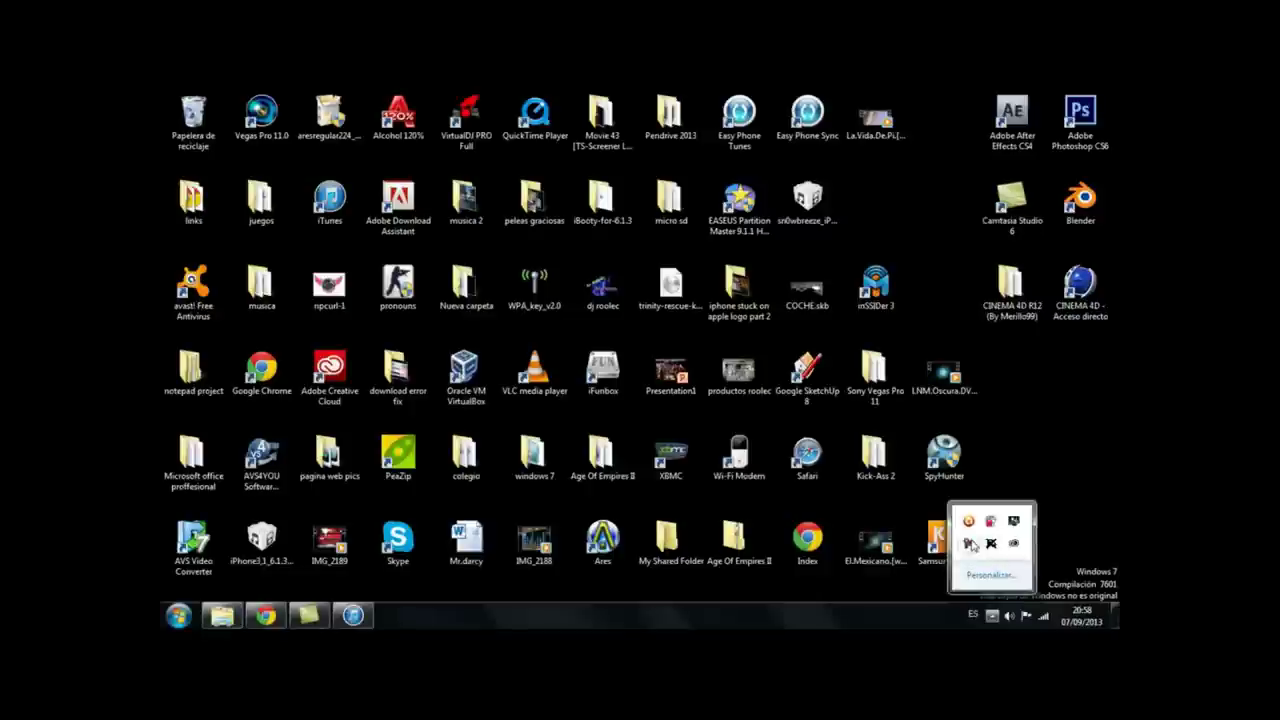
pyautogui.click(969, 543)
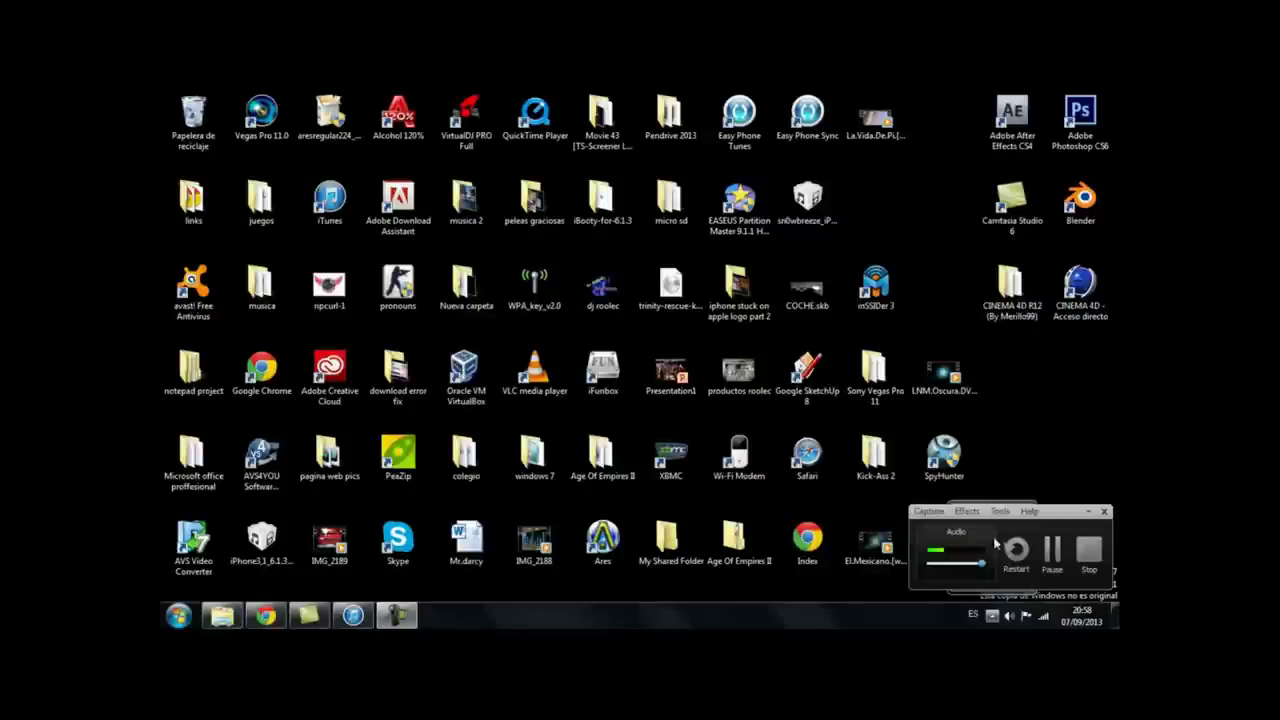